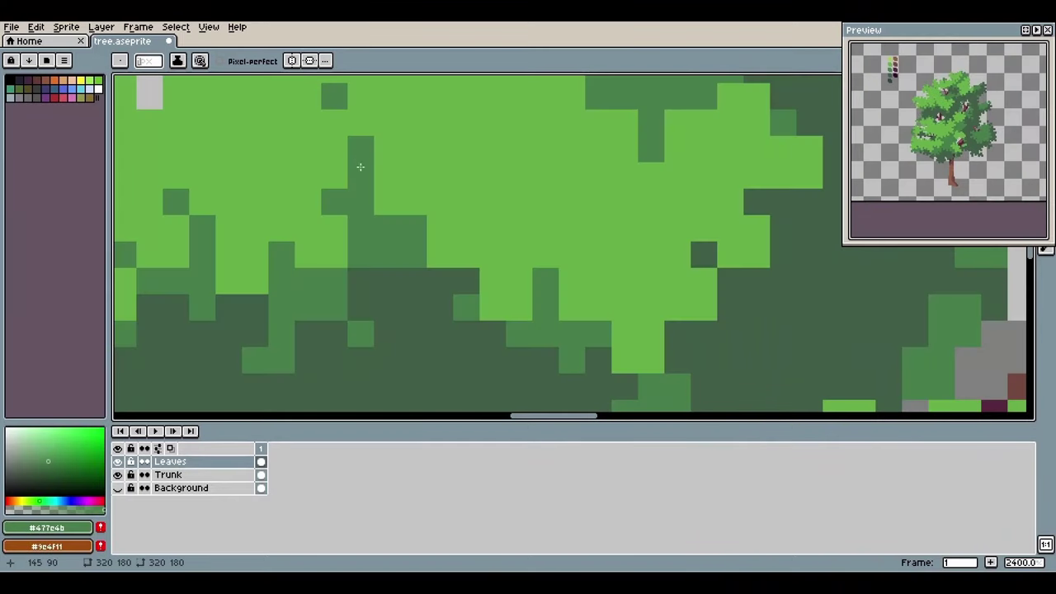
- Save the finished tree to tree.aseprite and zoom out to view the whole tree
key(ctrl+s)
scroll(371, 241, down, 5)
scroll(464, 266, down, 3)
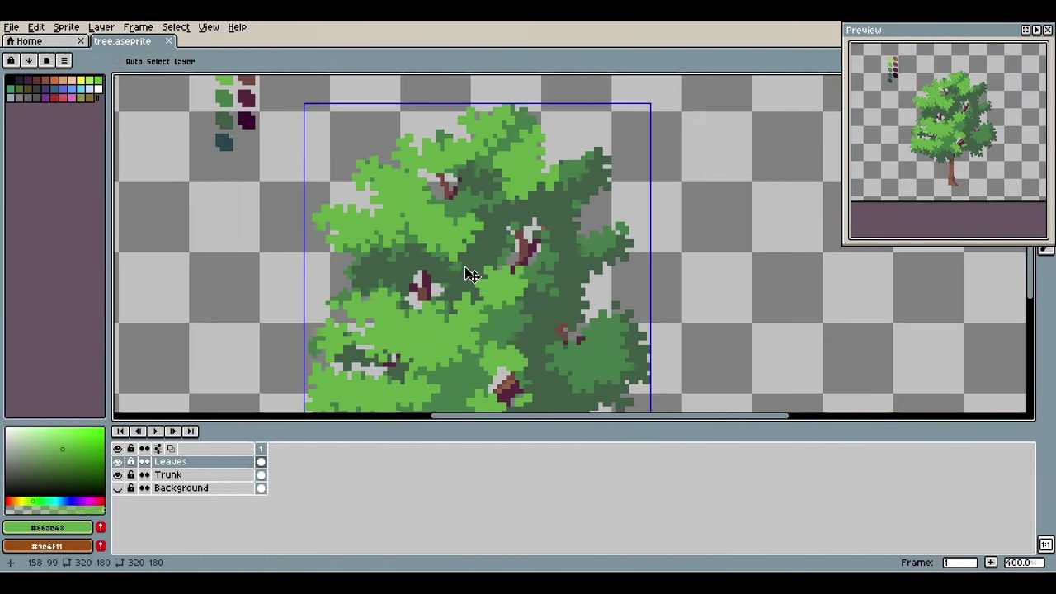
scroll(401, 266, up, 2)
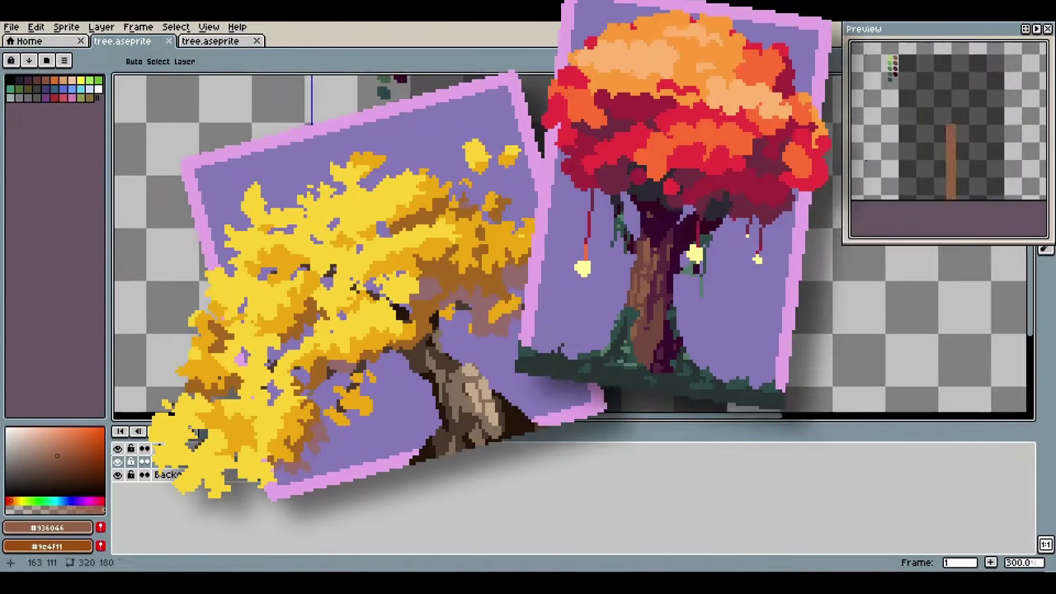
- With the Pencil, draw a thin brown branch angling up-right from the trunk
key(b)
scroll(569, 247, up, 3)
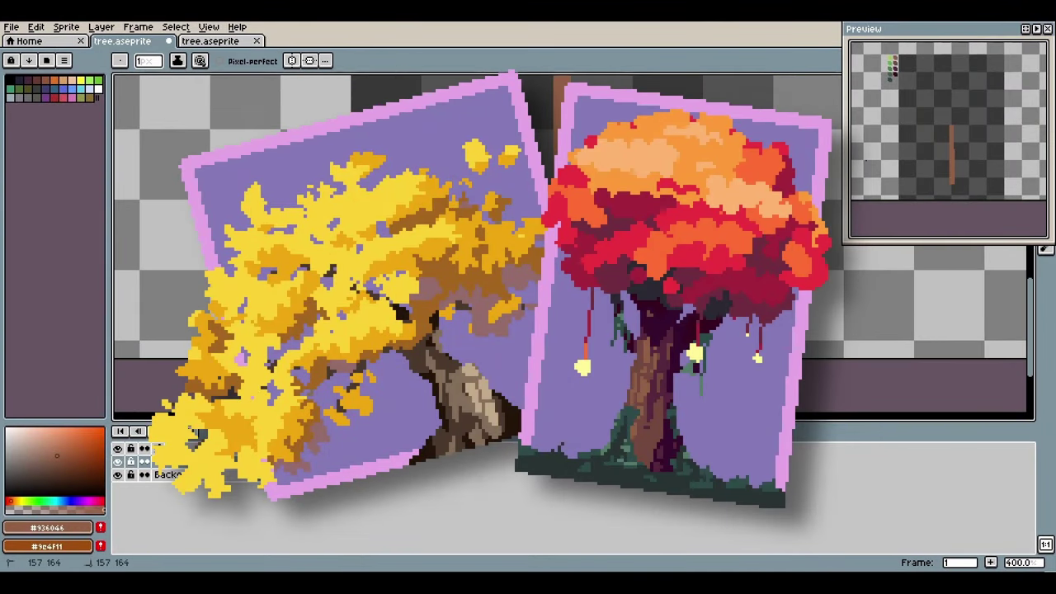
scroll(260, 85, up, 1)
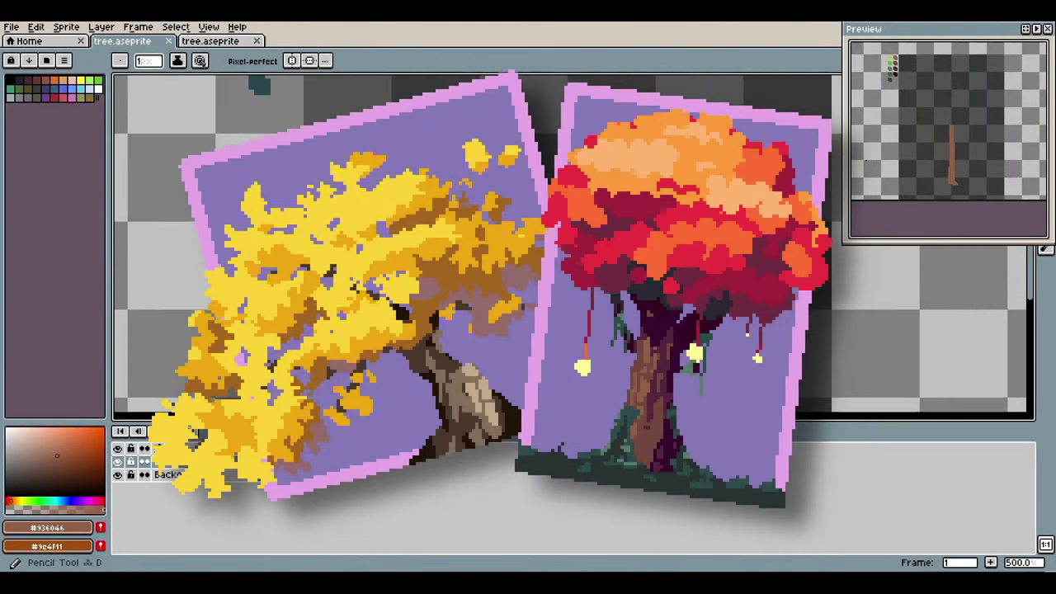
scroll(620, 216, down, 1)
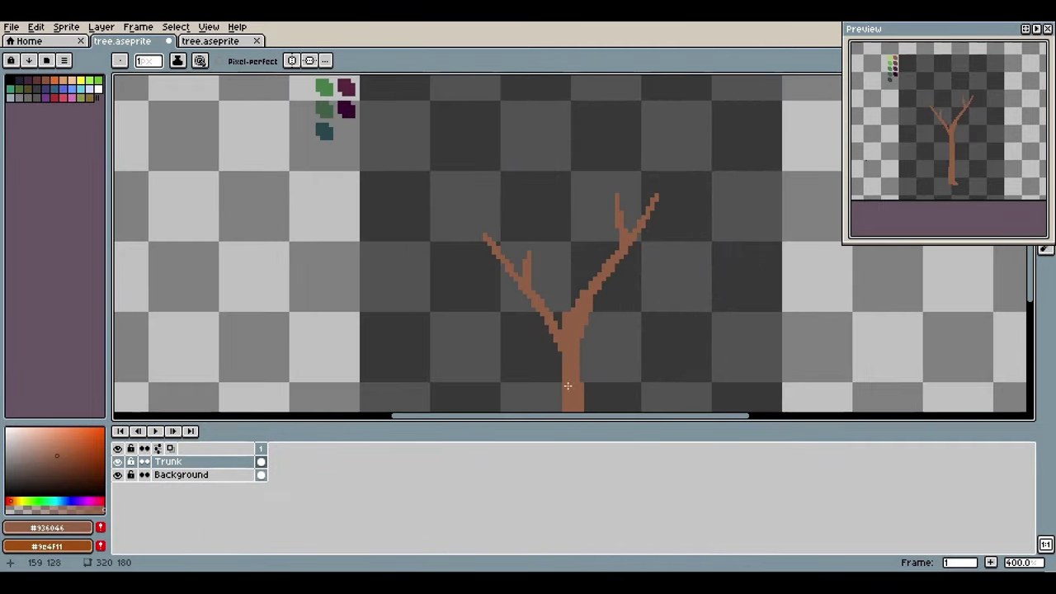
scroll(537, 302, up, 1)
scroll(615, 308, down, 2)
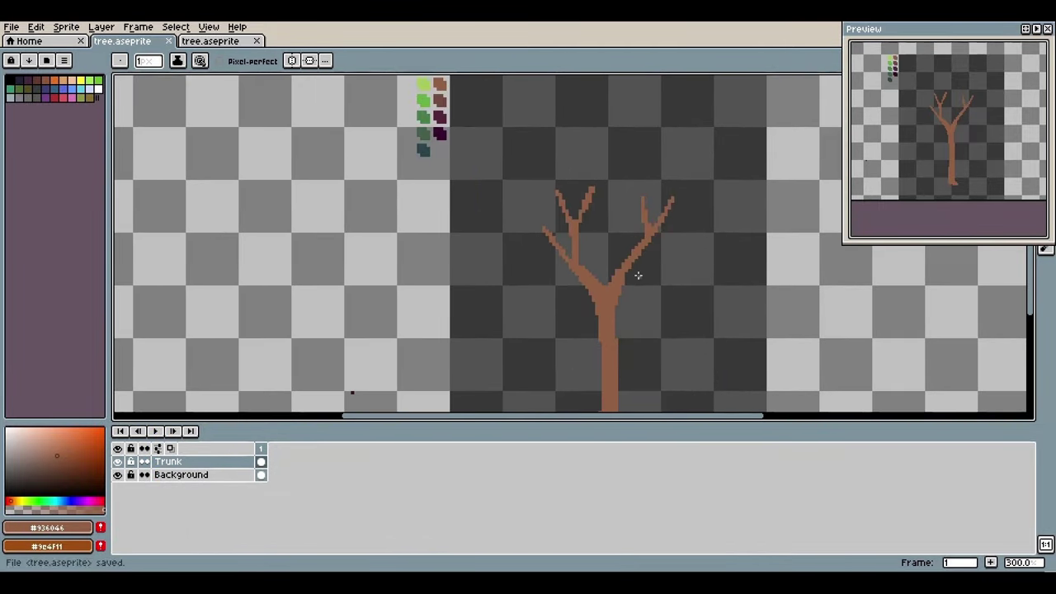
drag(607, 311, 607, 287)
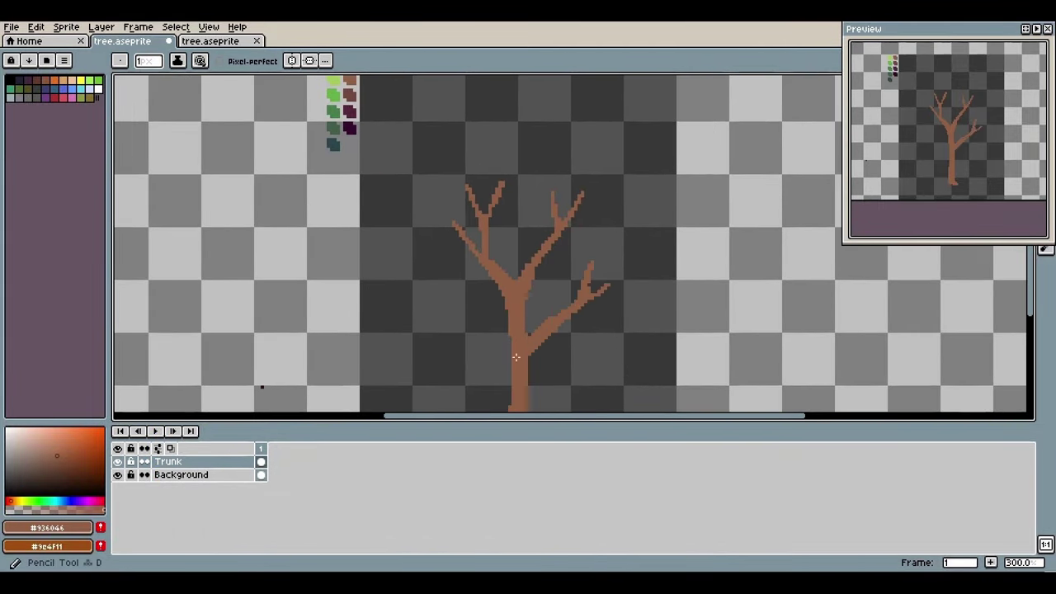
- Return from the Eraser to the Pencil and zoom around to check the forked branches
scroll(526, 273, up, 1)
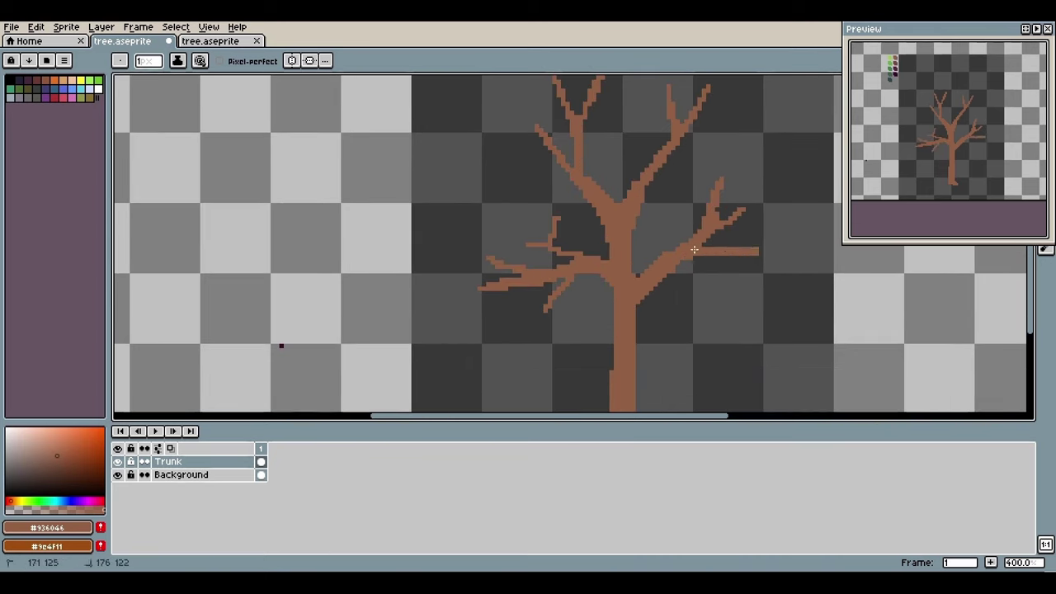
key(b)
scroll(717, 250, down, 2)
scroll(529, 223, up, 1)
scroll(495, 322, down, 1)
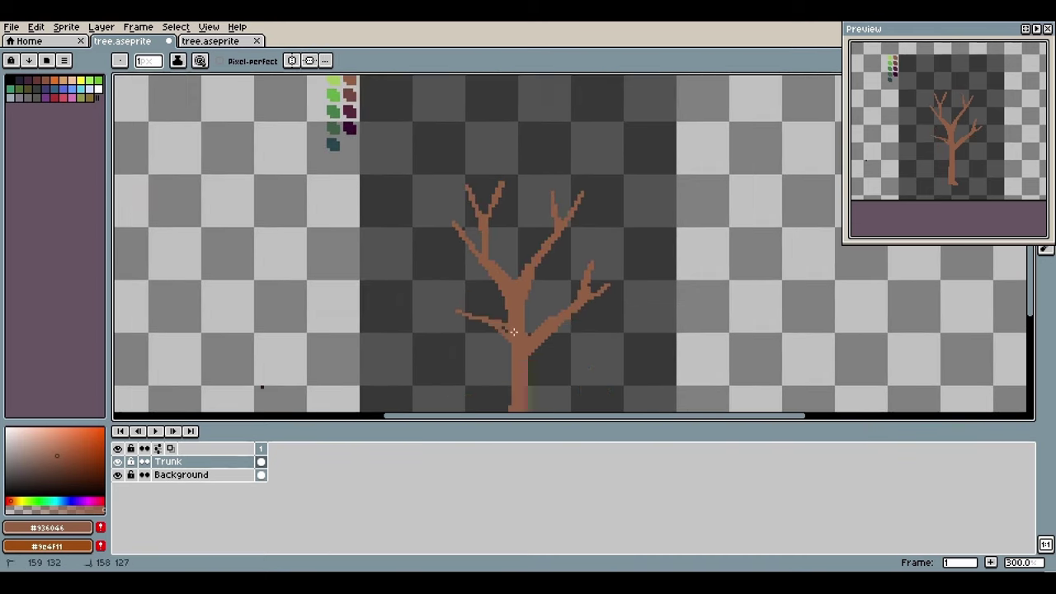
scroll(556, 300, up, 2)
scroll(720, 252, down, 2)
scroll(595, 229, up, 1)
scroll(499, 274, up, 1)
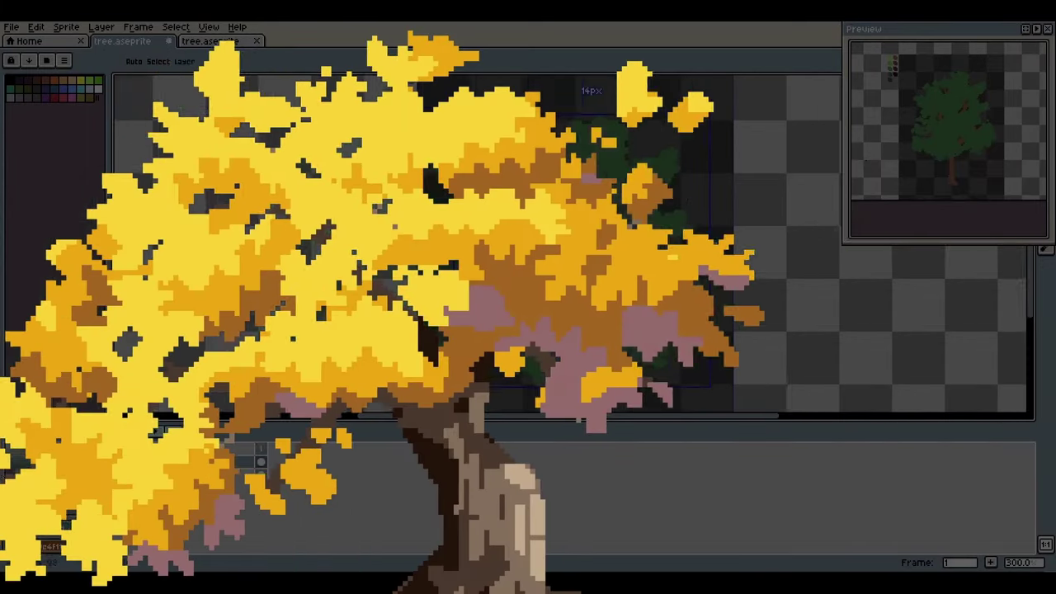
- Save tree.aseprite, undo the last leaf stroke, and switch to the Move tool
key(ctrl+s)
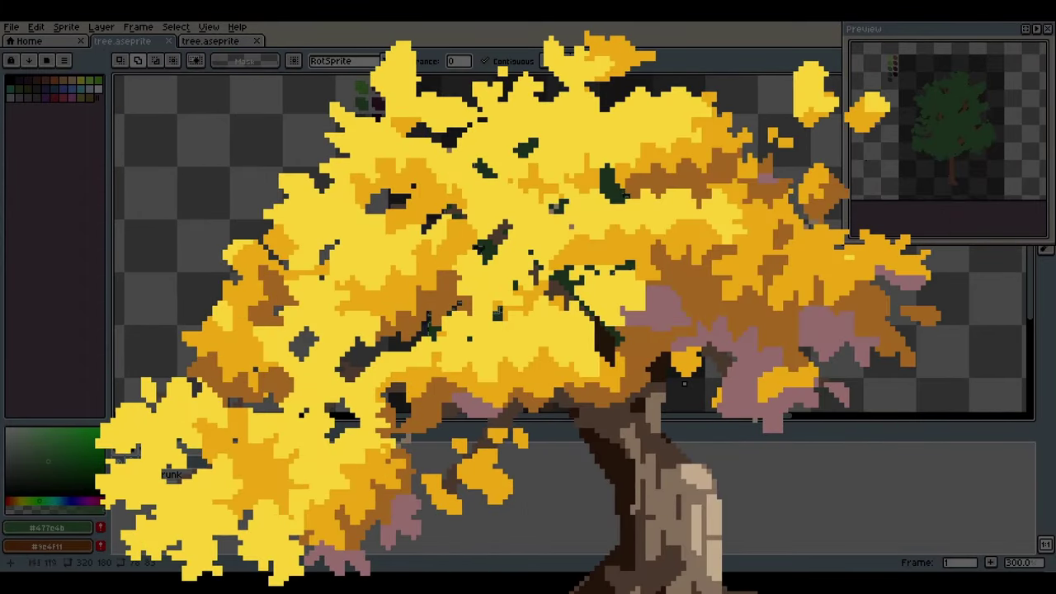
key(ctrl+z)
key(v)
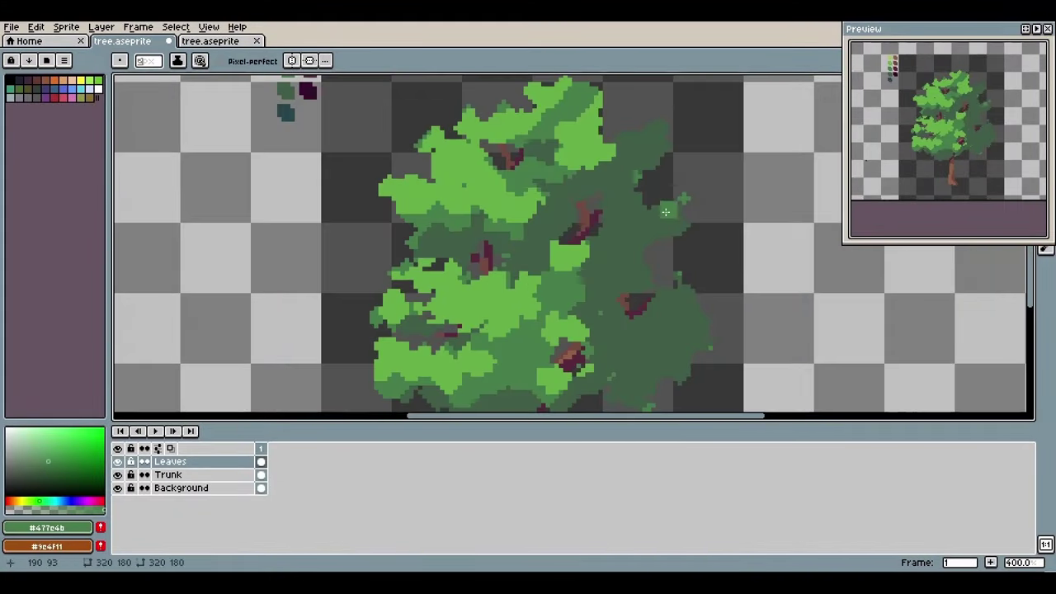
- Zoom in on the lower right of the canopy for painting the shadow clusters
scroll(652, 214, up, 3)
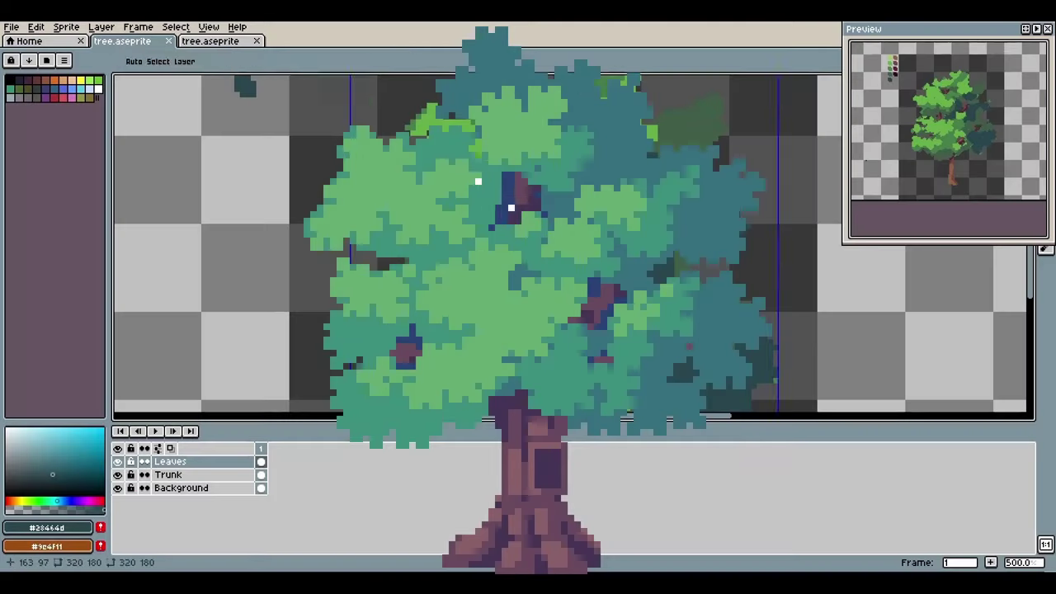
key(g)
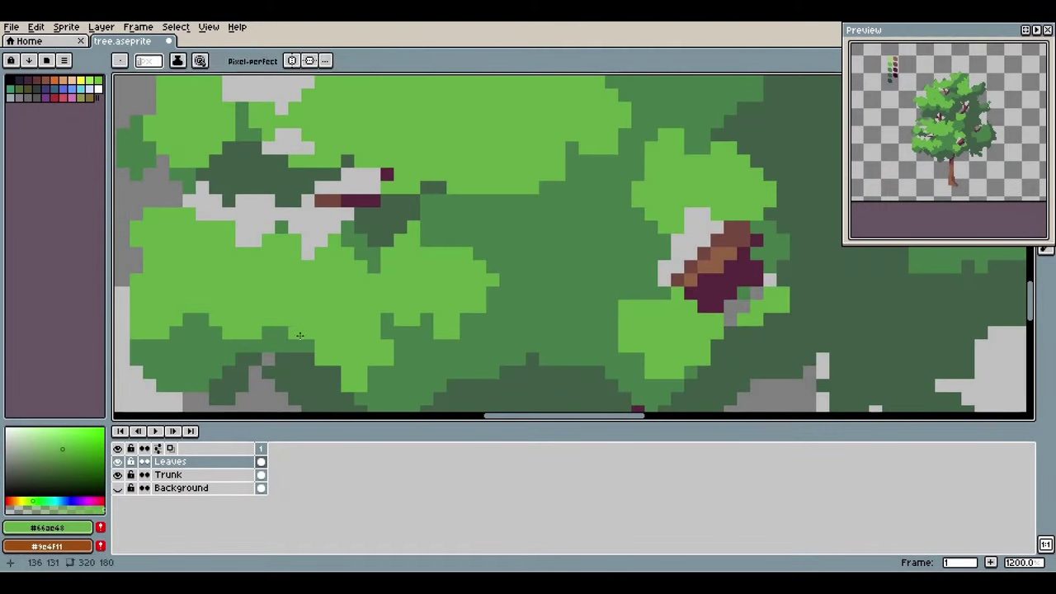
- Pan and zoom across the canopy on the Leaves layer to inspect the leaf clusters
scroll(239, 307, left, 3)
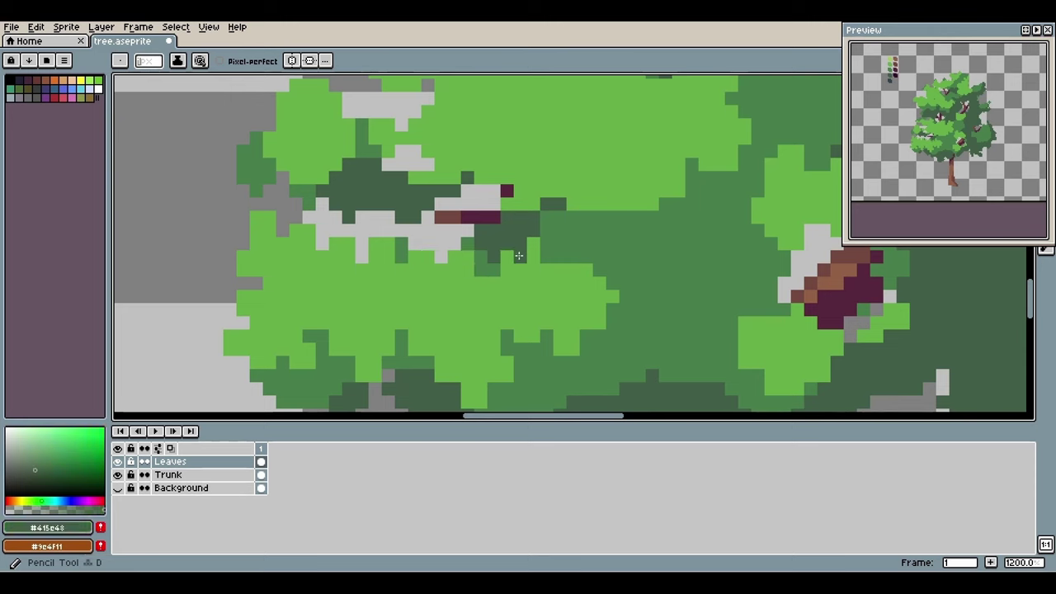
scroll(495, 273, right, 2)
scroll(359, 321, up, 1)
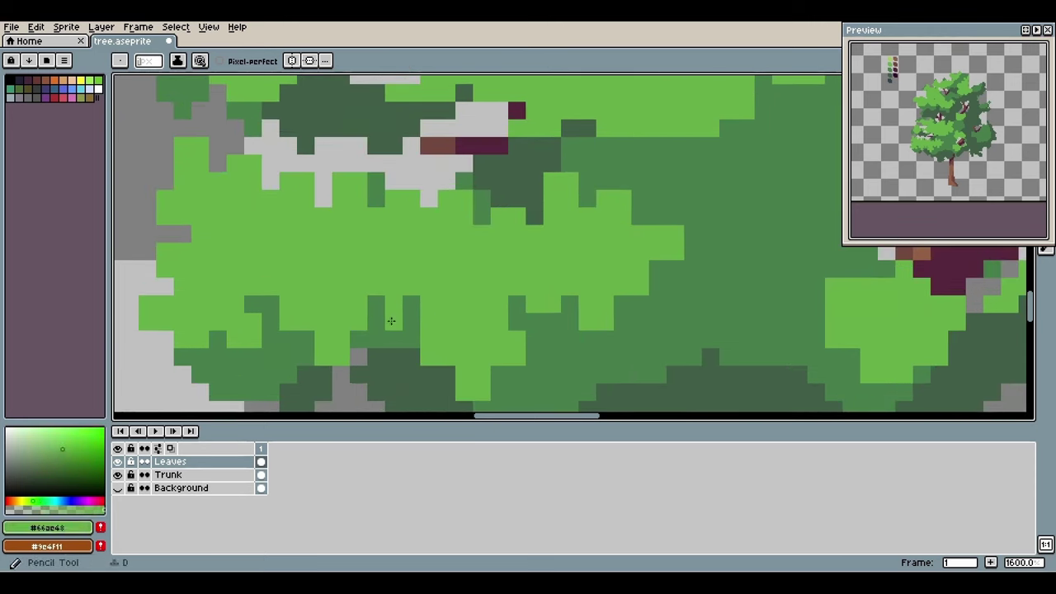
scroll(417, 292, down, 4)
scroll(330, 288, up, 4)
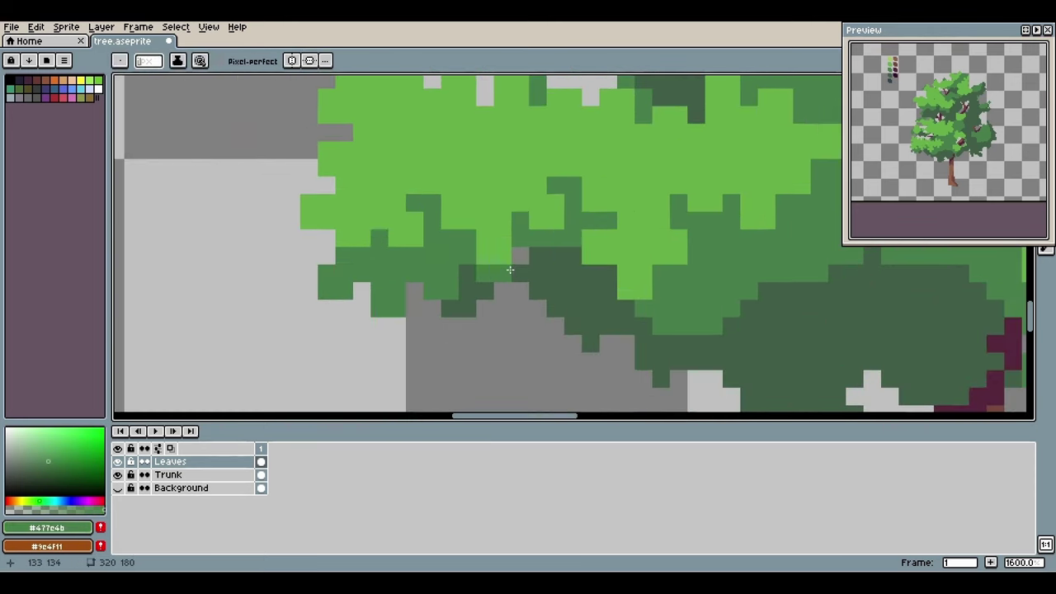
scroll(533, 302, right, 3)
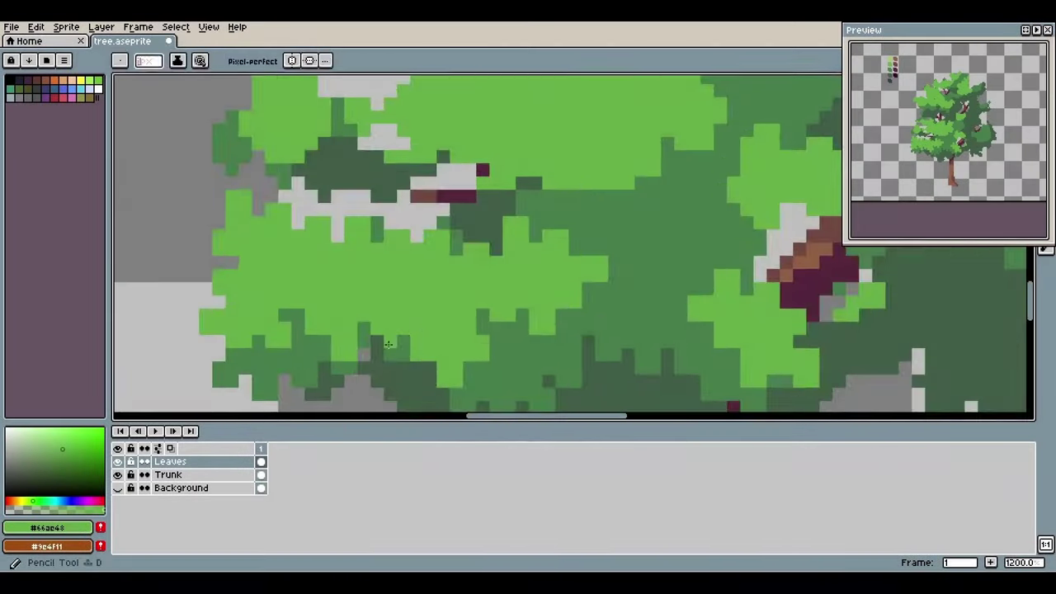
scroll(600, 229, up, 4)
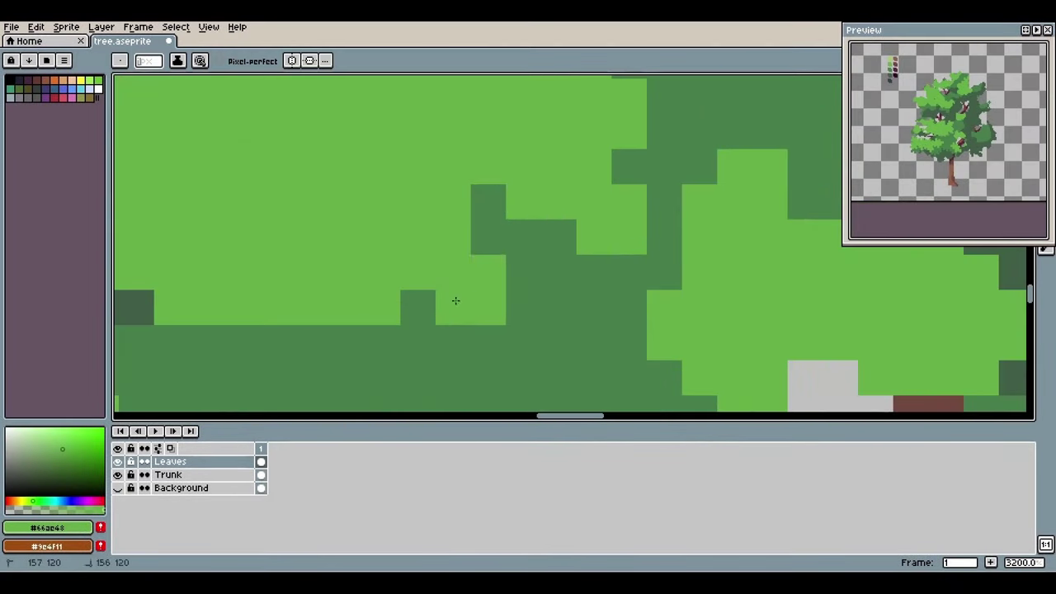
scroll(579, 299, left, 4)
scroll(500, 272, left, 4)
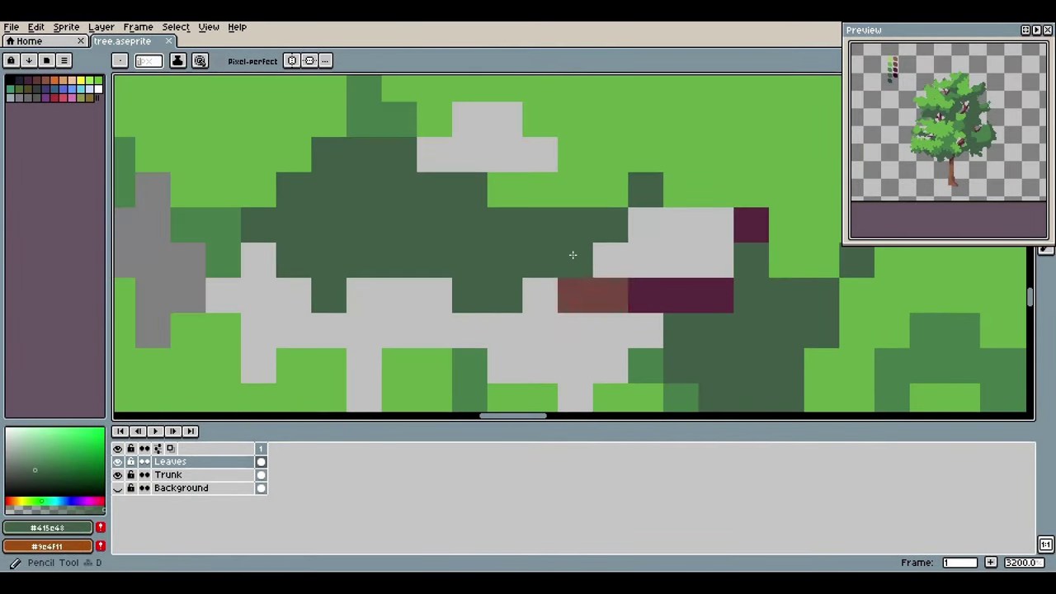
scroll(490, 299, down, 1)
- Switch back to the Pencil and zoom in on the leaf clusters for pixel touch-ups
key(b)
scroll(561, 264, left, 3)
scroll(577, 247, up, 1)
scroll(458, 214, up, 4)
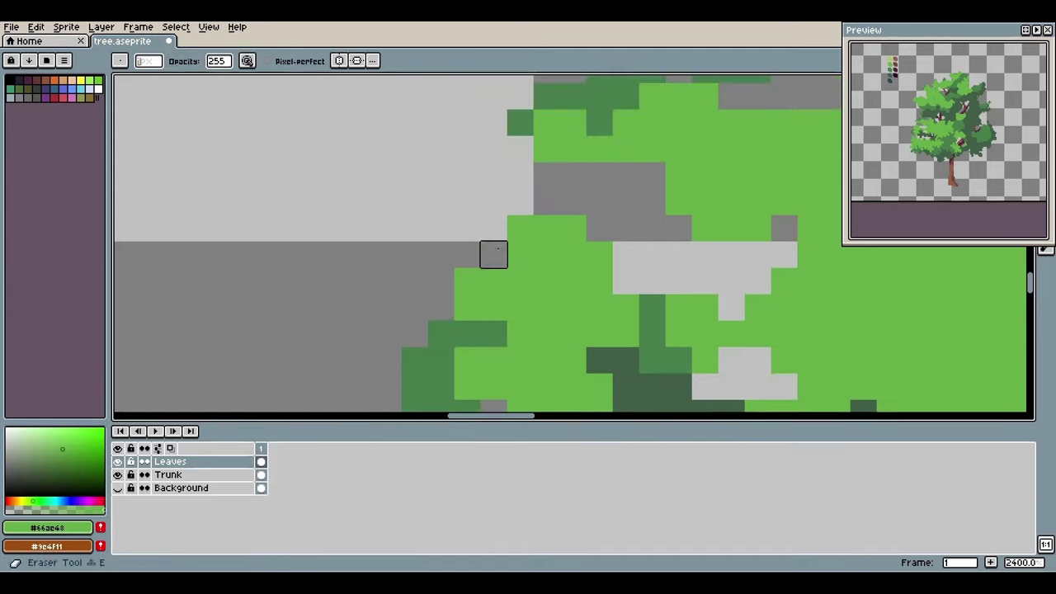
scroll(596, 236, right, 4)
scroll(596, 236, down, 2)
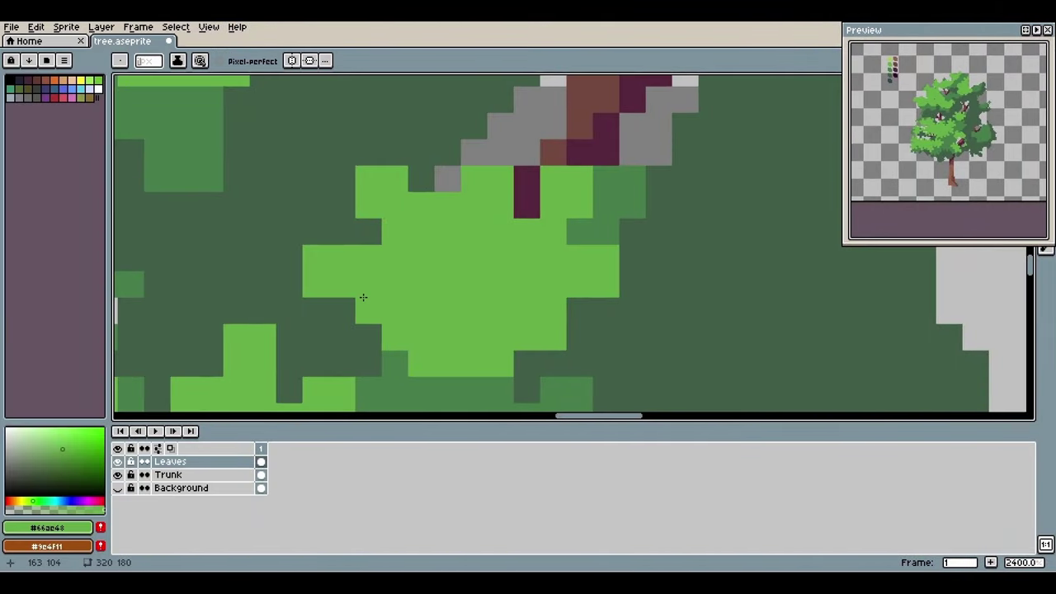
- Paint a light-green leaf pixel, then sample the dark green #415e48 from the leaves
click(472, 318)
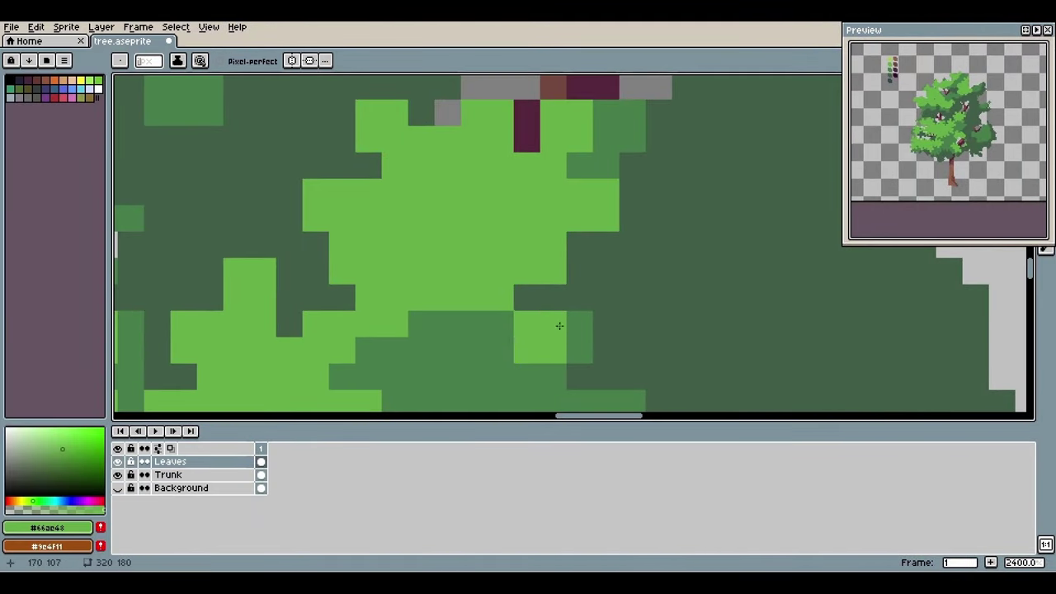
scroll(425, 333, down, 2)
alt+click(437, 294)
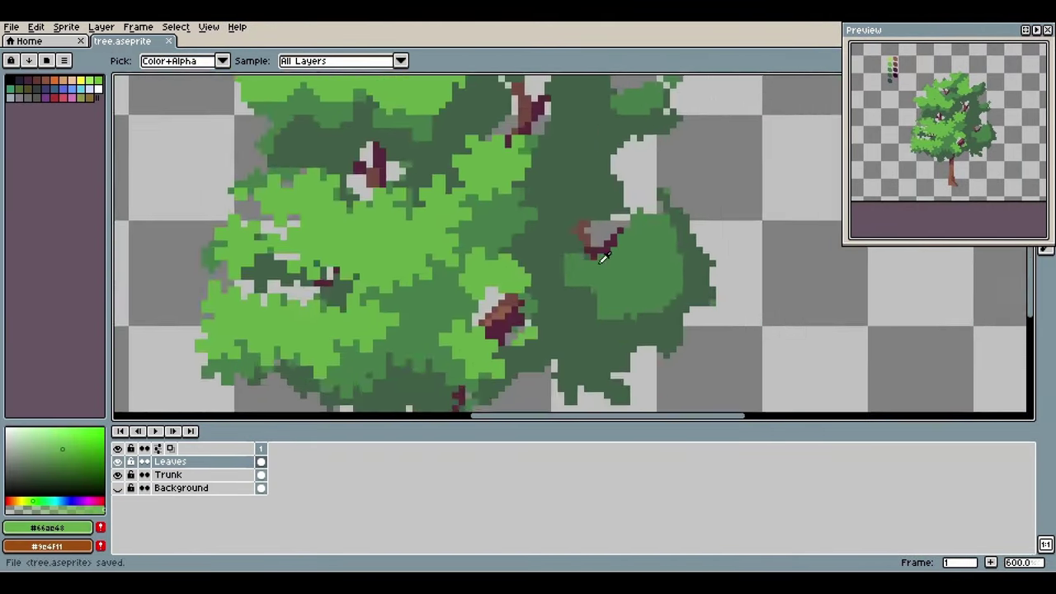
scroll(437, 294, up, 1)
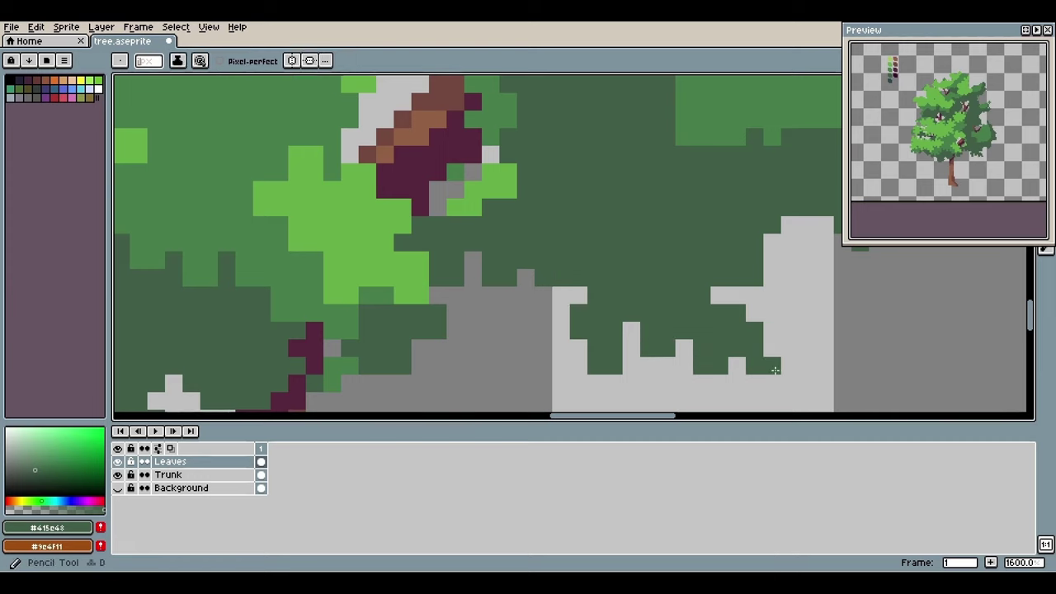
- Return to the Pencil and sample the mid green #477e4b from the canopy
scroll(718, 277, right, 2)
scroll(655, 338, up, 1)
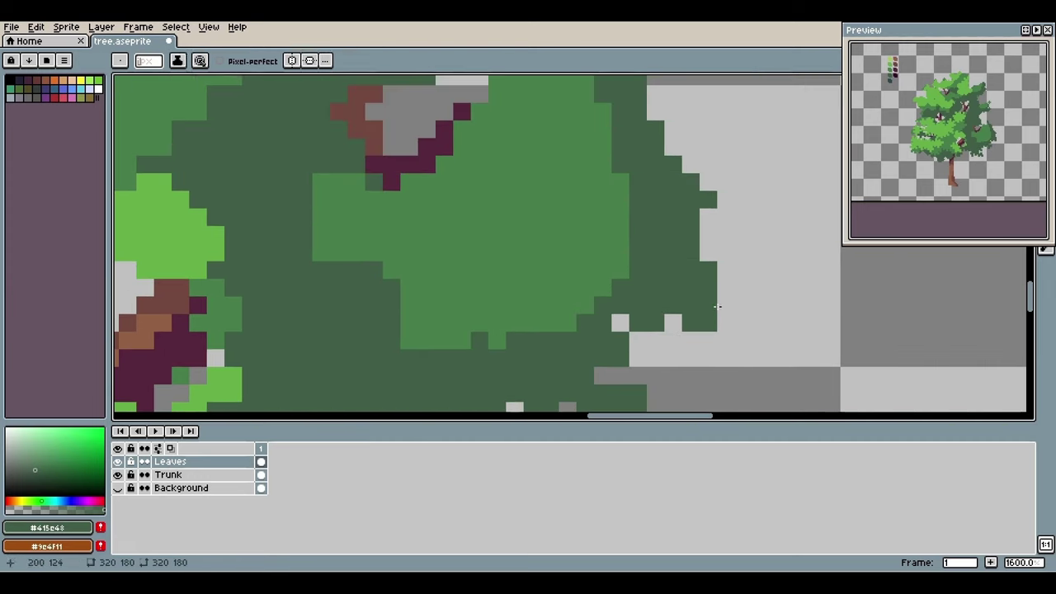
scroll(725, 287, up, 3)
key(b)
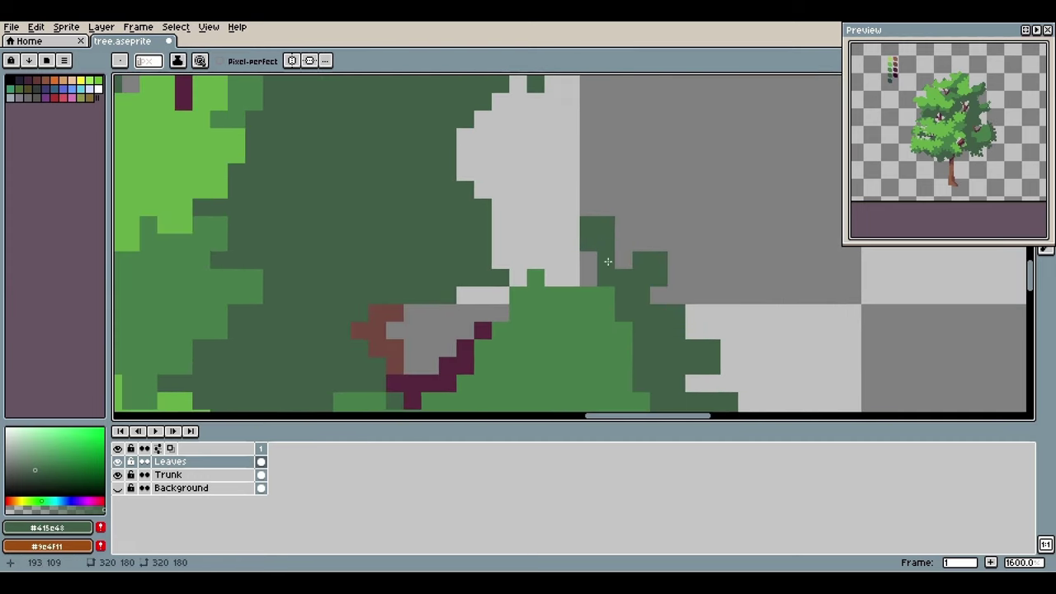
key(b)
alt+click(540, 277)
scroll(646, 213, down, 1)
scroll(647, 213, left, 1)
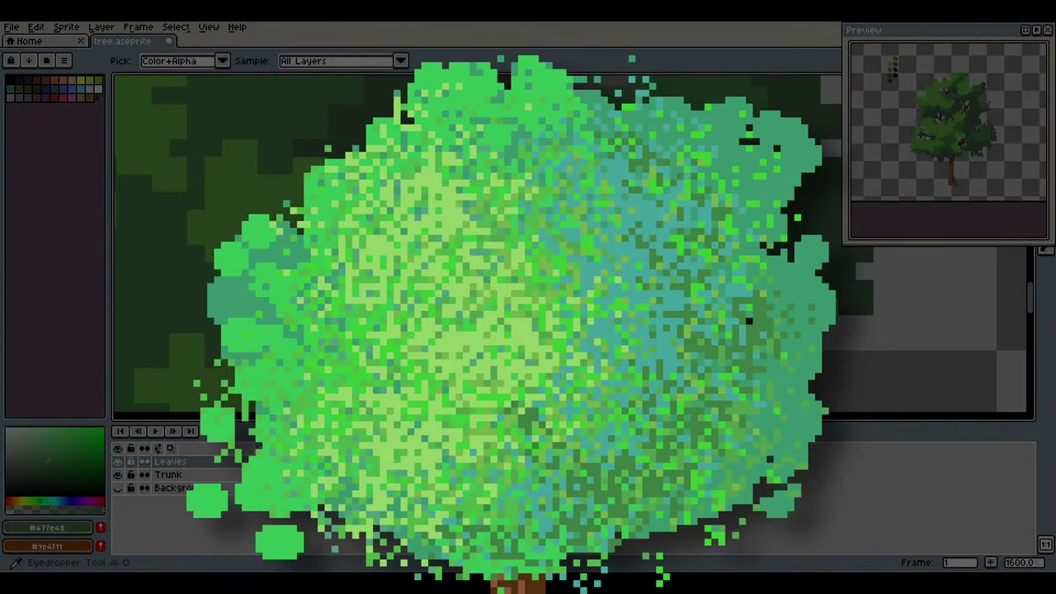
- Sample a darker green from the canopy and return to the Pencil to shade the clusters
scroll(569, 243, down, 2)
key(i)
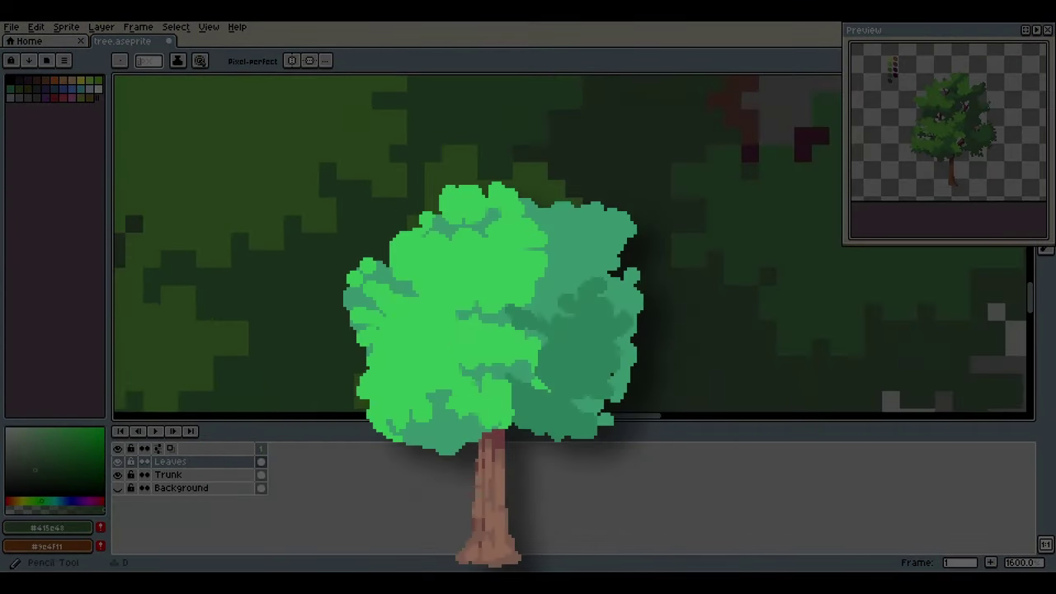
key(b)
scroll(570, 243, down, 3)
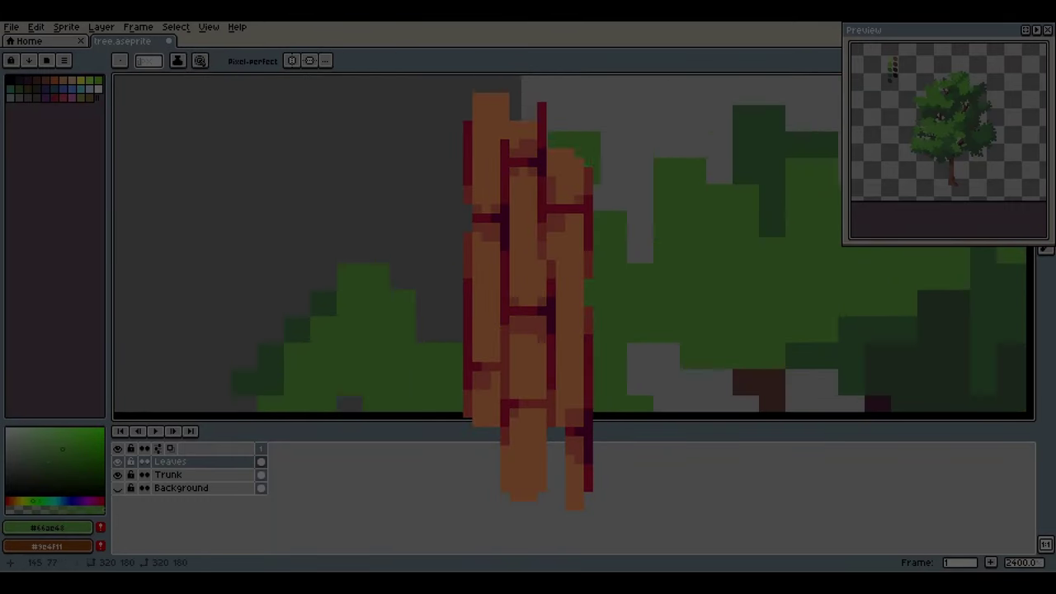
- Switch to the Eraser to remove stray pixels around the leaves
key(e)
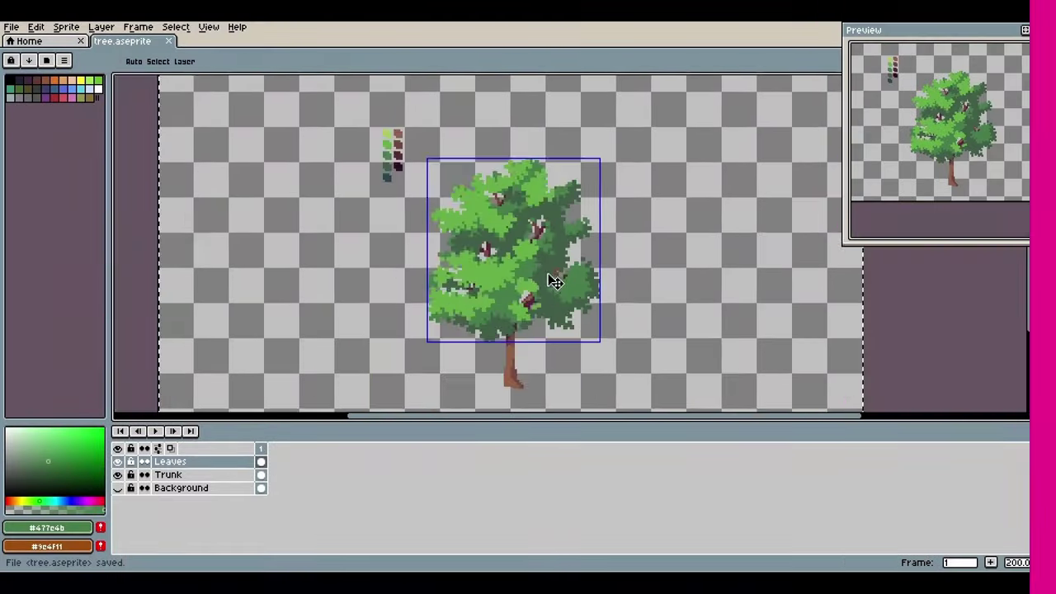
- Zoom into the leaf clusters and sample light green #66ae48 for Pencil highlights
scroll(549, 278, up, 4)
drag(507, 278, 599, 333)
scroll(528, 289, up, 3)
click(502, 247)
key(b)
click(501, 248)
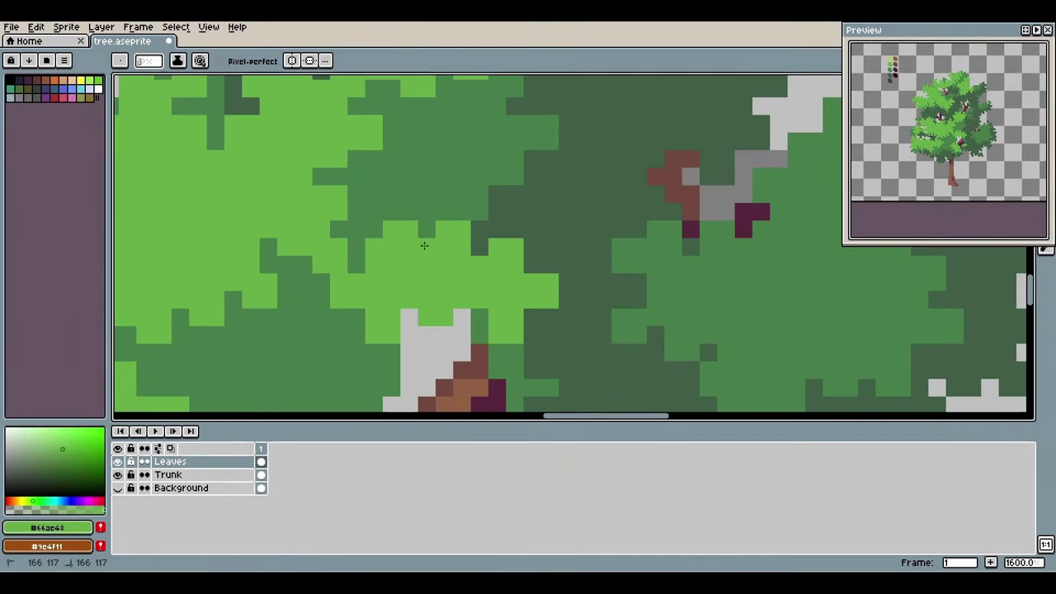
- Pick dark green #415e48, then add a new layer above Leaves and open its properties
click(550, 324)
key(v)
scroll(464, 278, down, 2)
scroll(460, 323, up, 2)
key(shift+n)
key(shift+p)
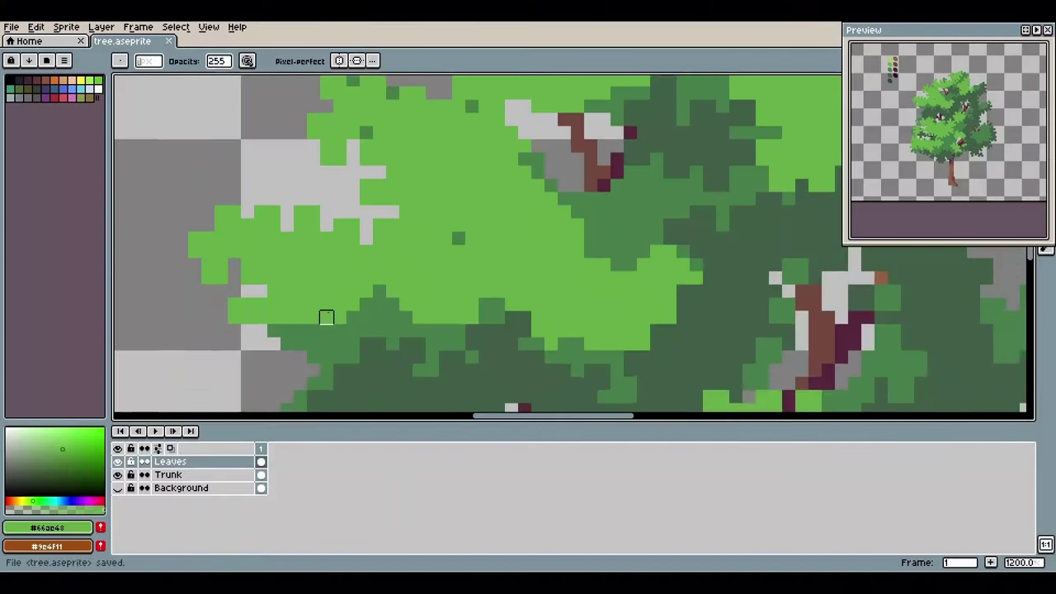
- Sample a green and paint a stroke of light-green pixels across the upper leaf cluster
scroll(707, 306, down, 5)
scroll(721, 342, right, 2)
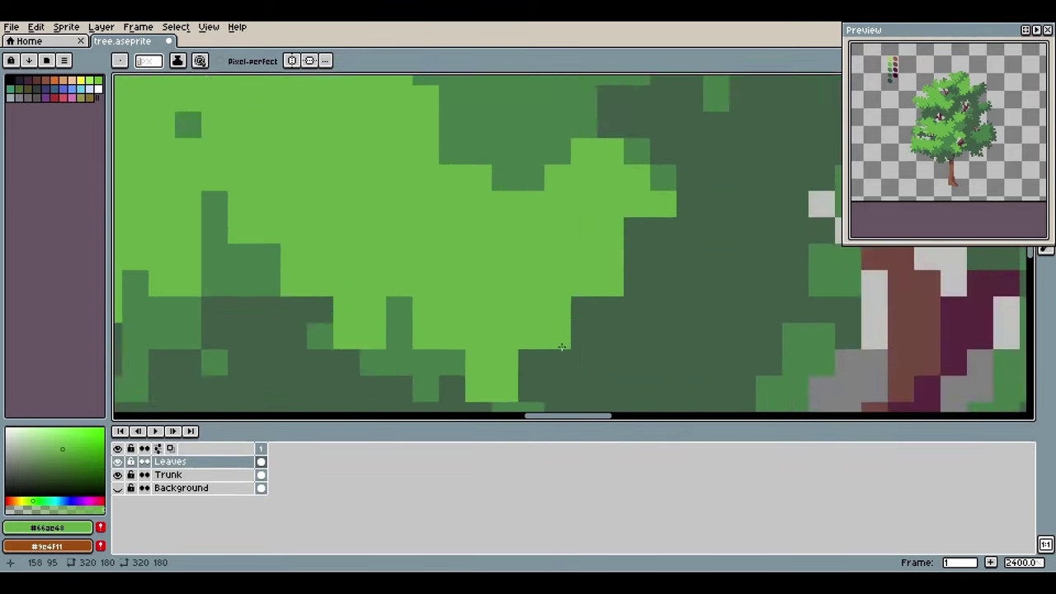
key(i)
key(b)
mouse_move(621, 230)
mouse_down()
mouse_move(558, 165)
mouse_move(439, 189)
mouse_up()
scroll(382, 243, down, 3)
scroll(382, 243, right, 3)
scroll(462, 248, down, 3)
scroll(358, 157, up, 3)
scroll(359, 158, down, 3)
scroll(338, 172, up, 3)
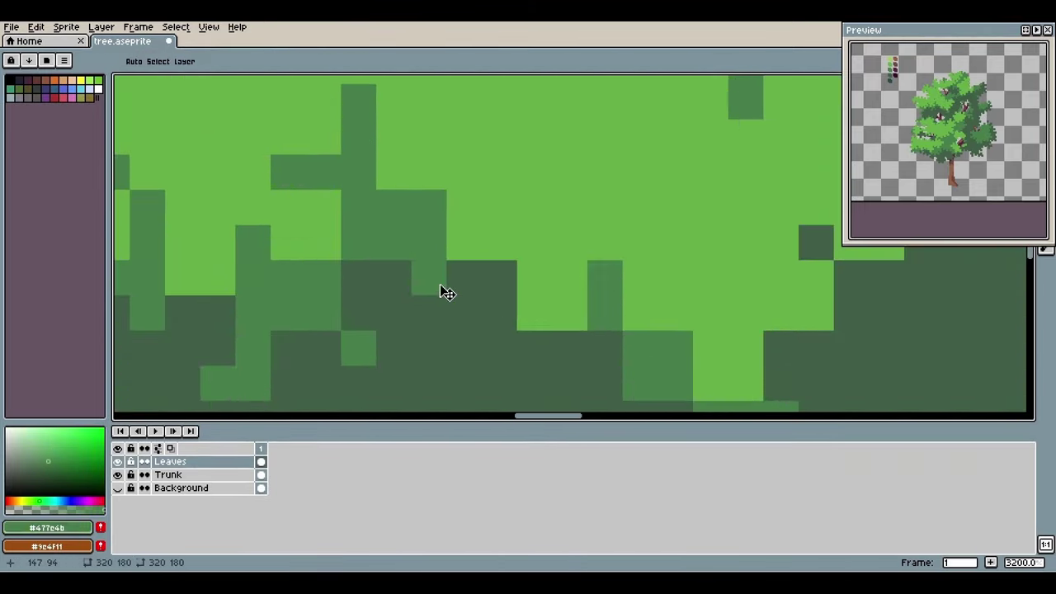